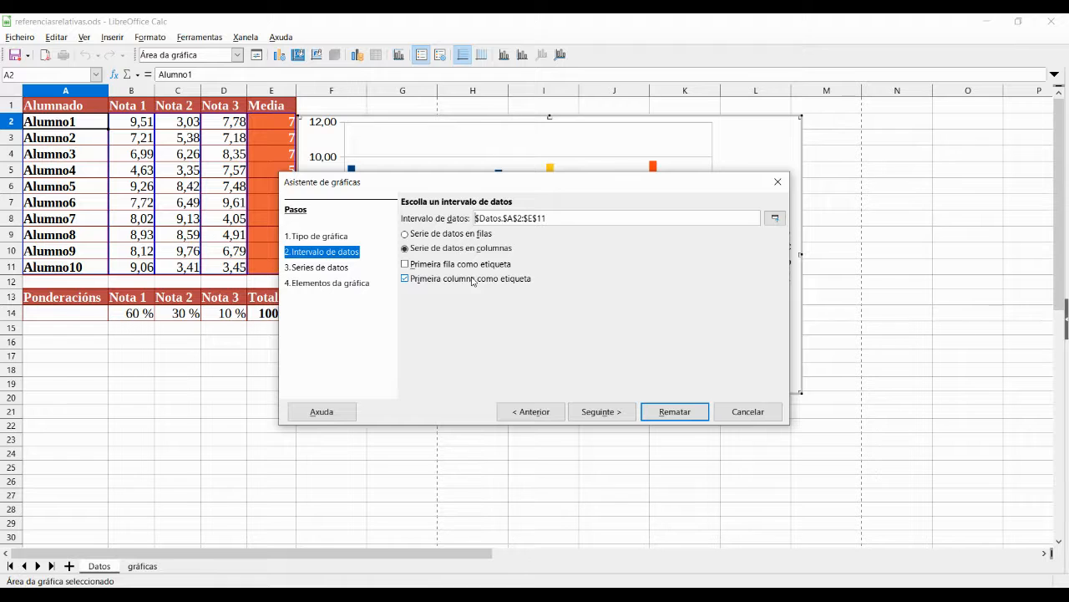
Remove the Columna B, Columna C and Columna D series from the chart, keeping only Columna E
drag(576, 185, 576, 323)
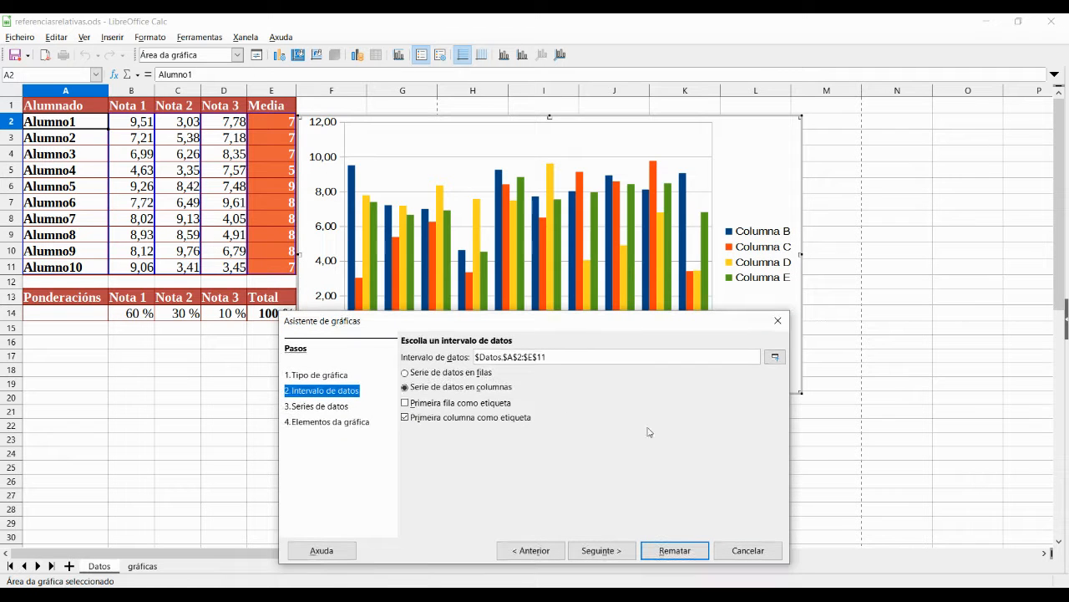
click(626, 550)
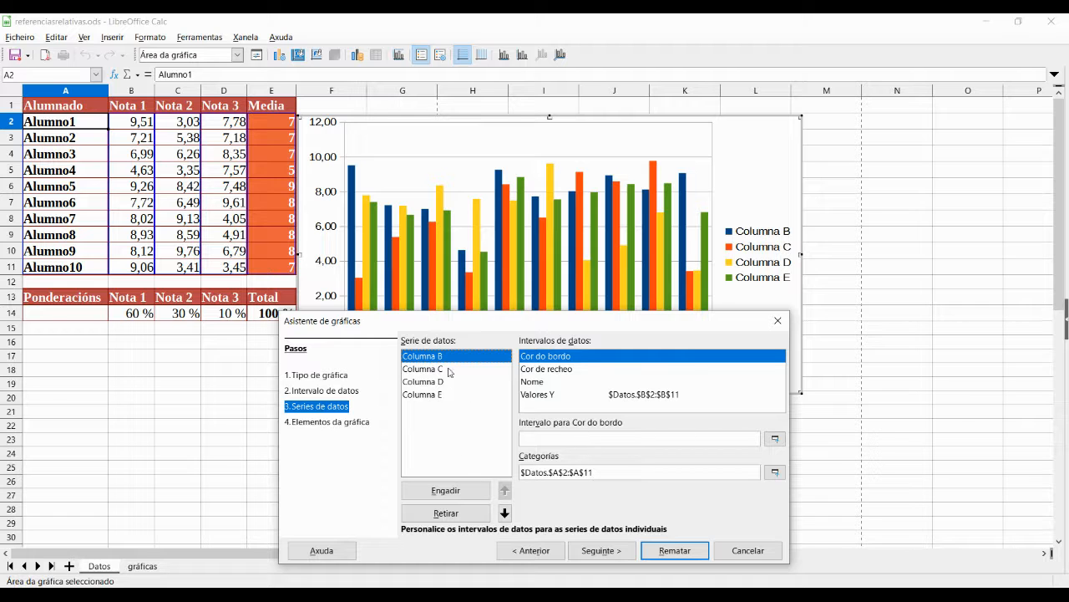
click(448, 512)
click(450, 513)
click(450, 513)
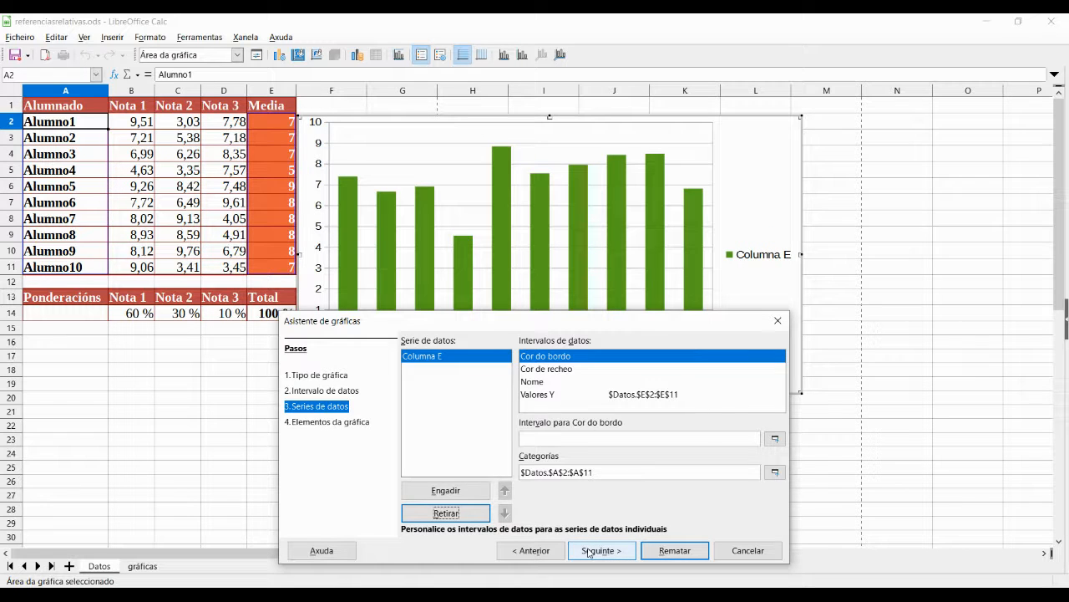
Give the chart the title "Medias da avaliación"
click(589, 550)
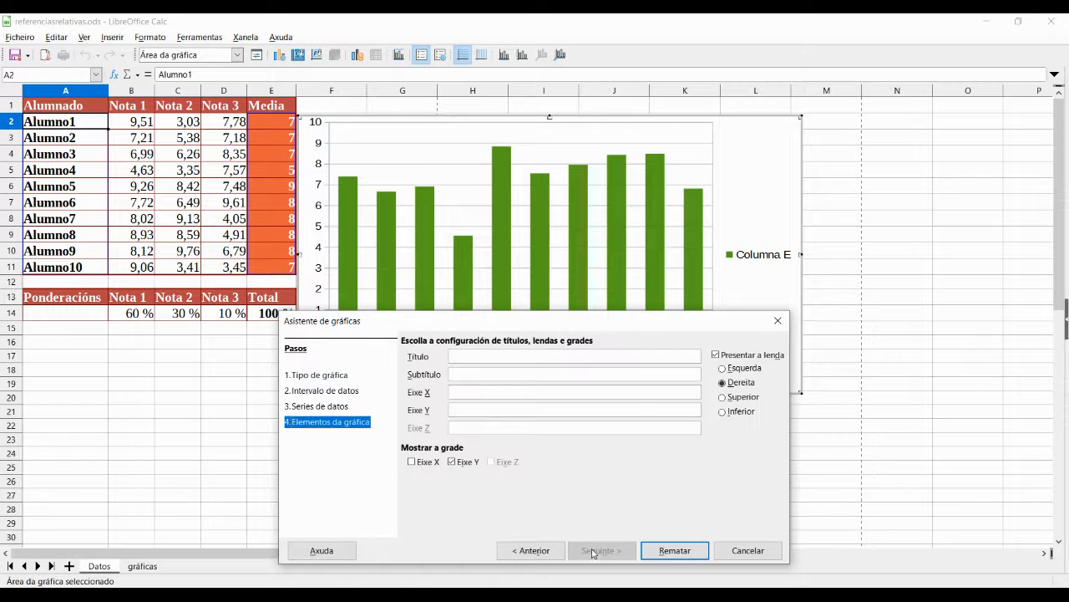
click(610, 361)
text(Medias da avaliación)
Try the legend at Inferior, Esquerda and Superior, settle on Dereita and finish the chart
click(723, 412)
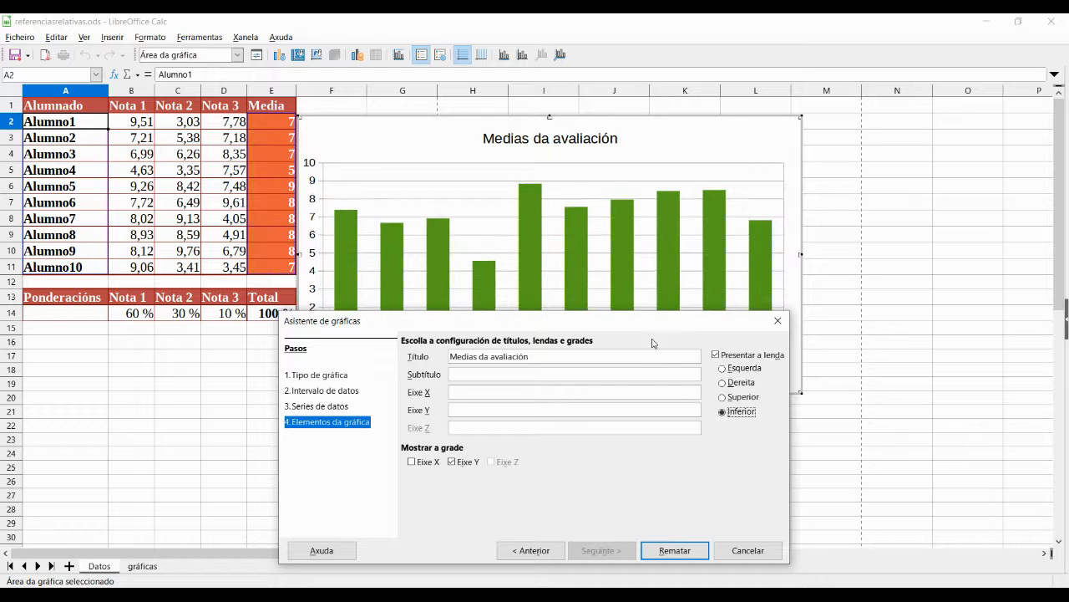
drag(656, 321, 373, 81)
click(458, 131)
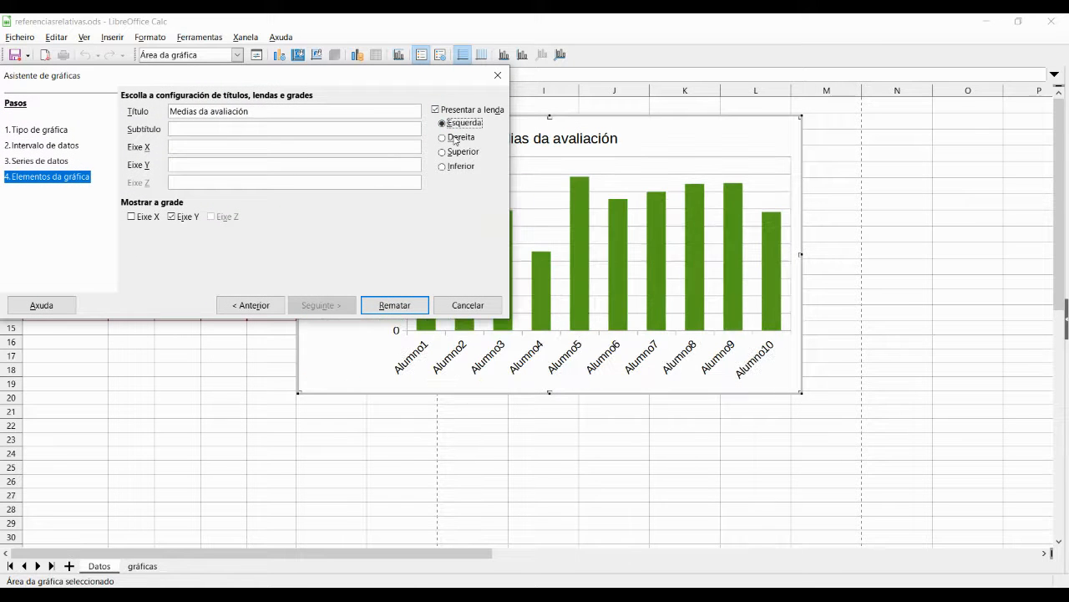
click(458, 152)
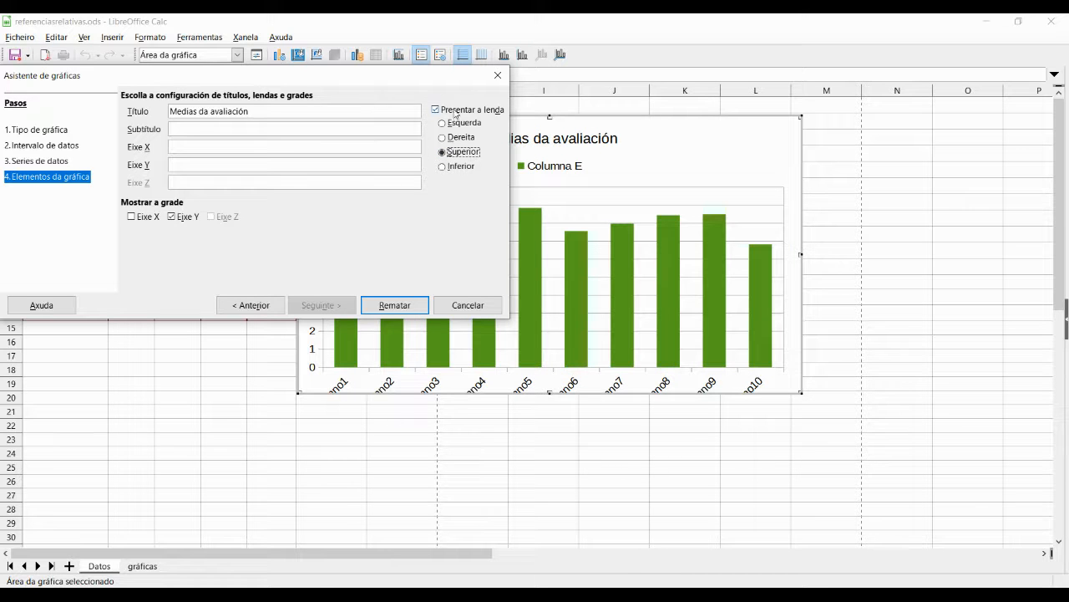
click(461, 139)
click(410, 304)
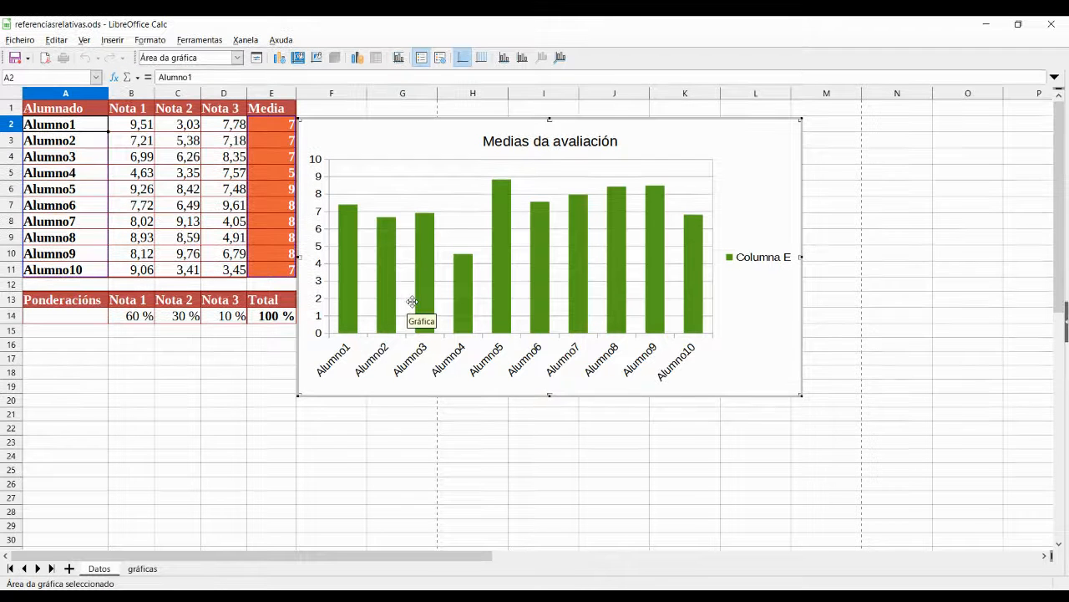
Delete the chart's legend and shrink the plot area so the student names on the X axis fit fully
click(784, 257)
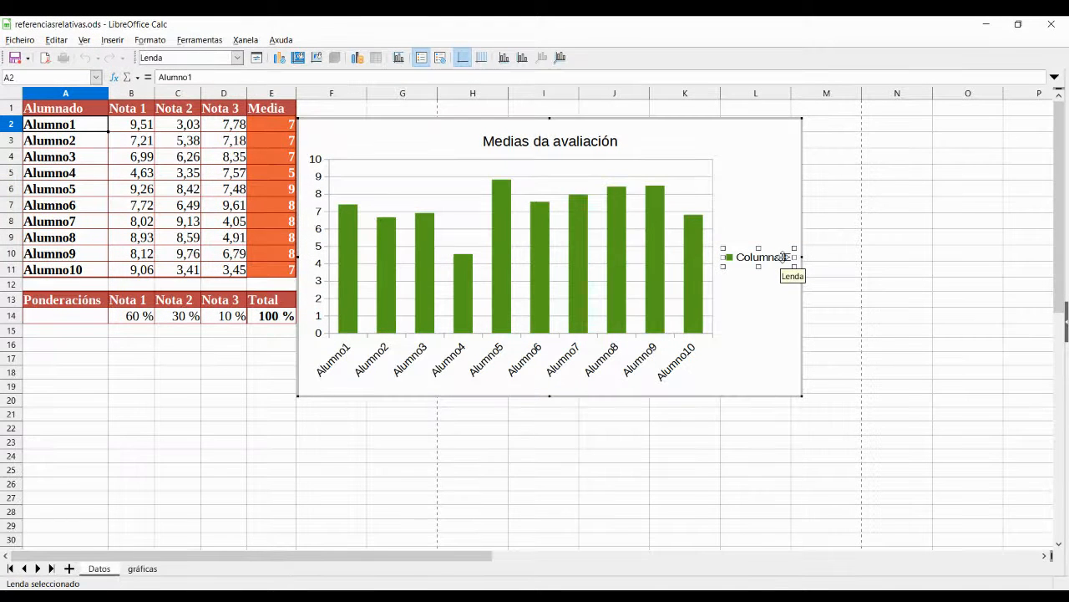
key(Delete)
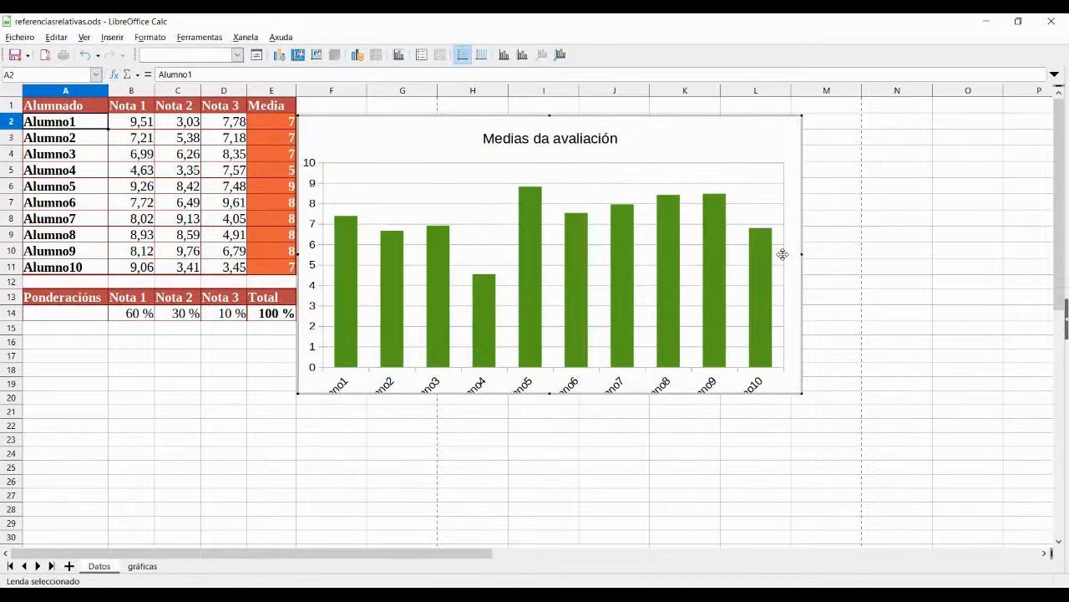
click(783, 272)
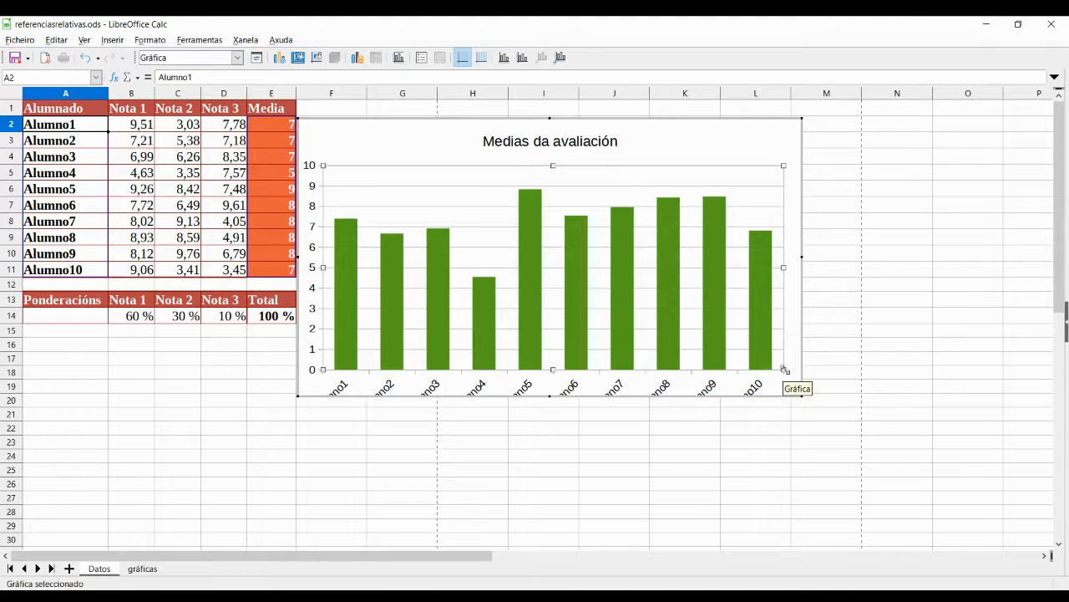
drag(785, 369, 765, 344)
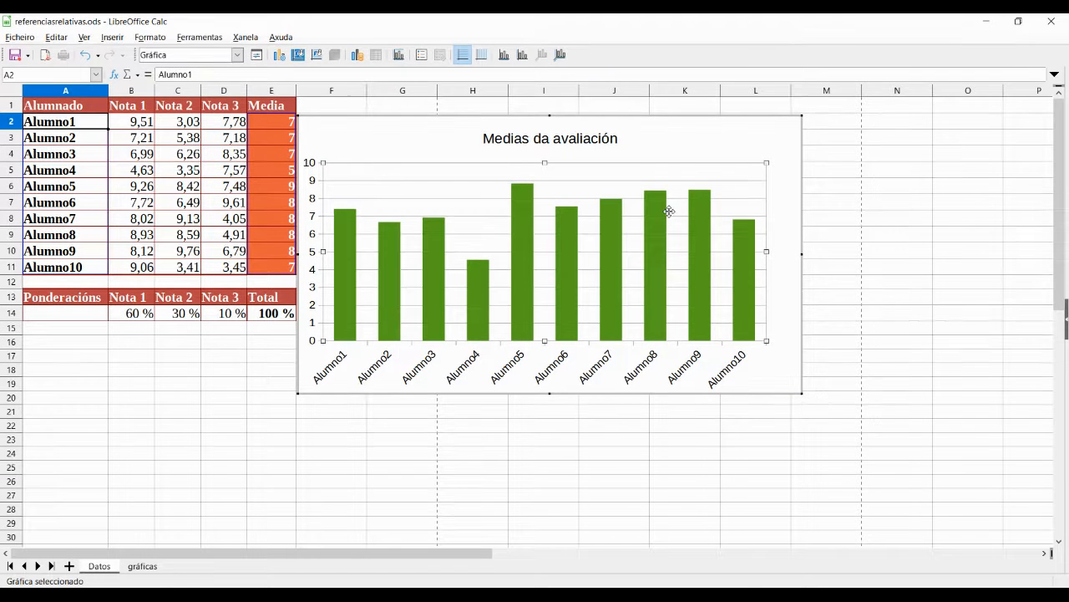
Nudge the "Medias da avaliación" title slightly within the chart
mouse_move(589, 143)
mouse_down()
mouse_move(578, 213)
mouse_move(583, 144)
mouse_up()
click(644, 140)
click(600, 144)
drag(600, 145, 656, 141)
click(660, 144)
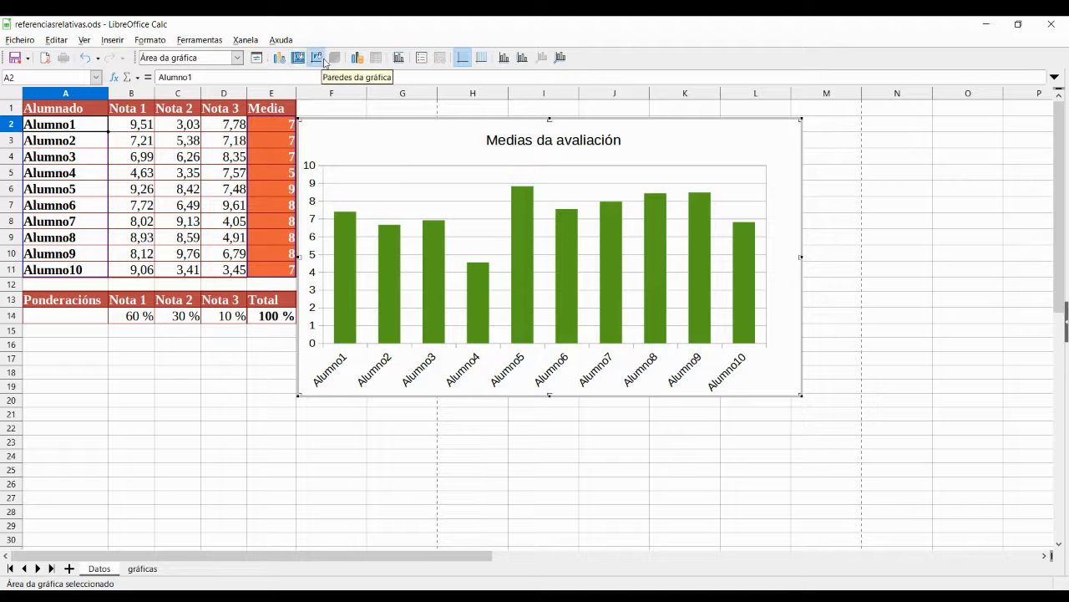
Add vertical gridlines to the chart, viewing the title and X axis settings without changing them
click(398, 59)
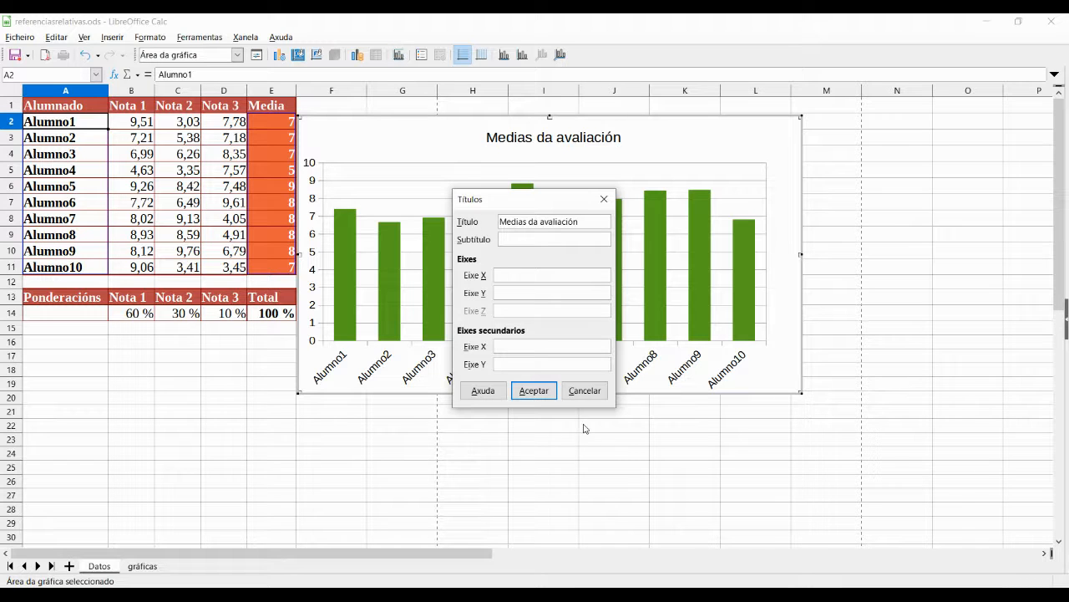
click(585, 390)
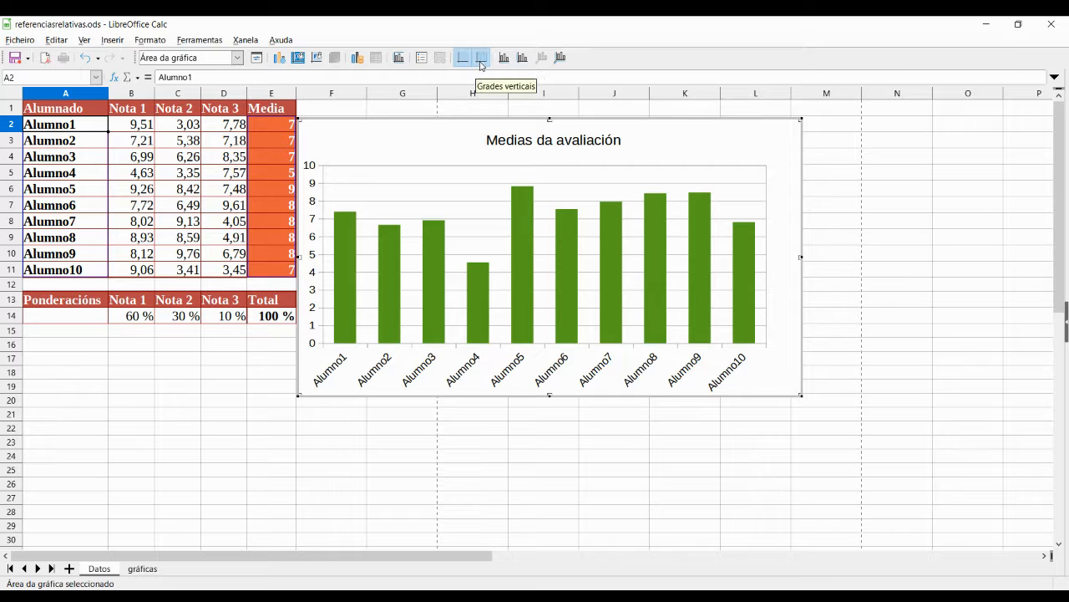
click(481, 59)
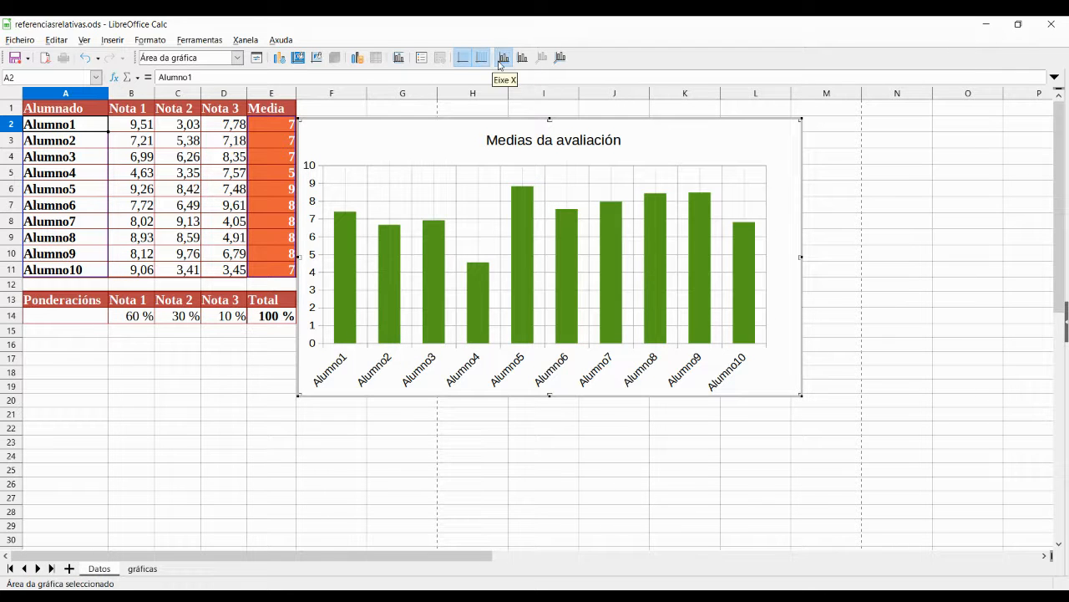
click(502, 57)
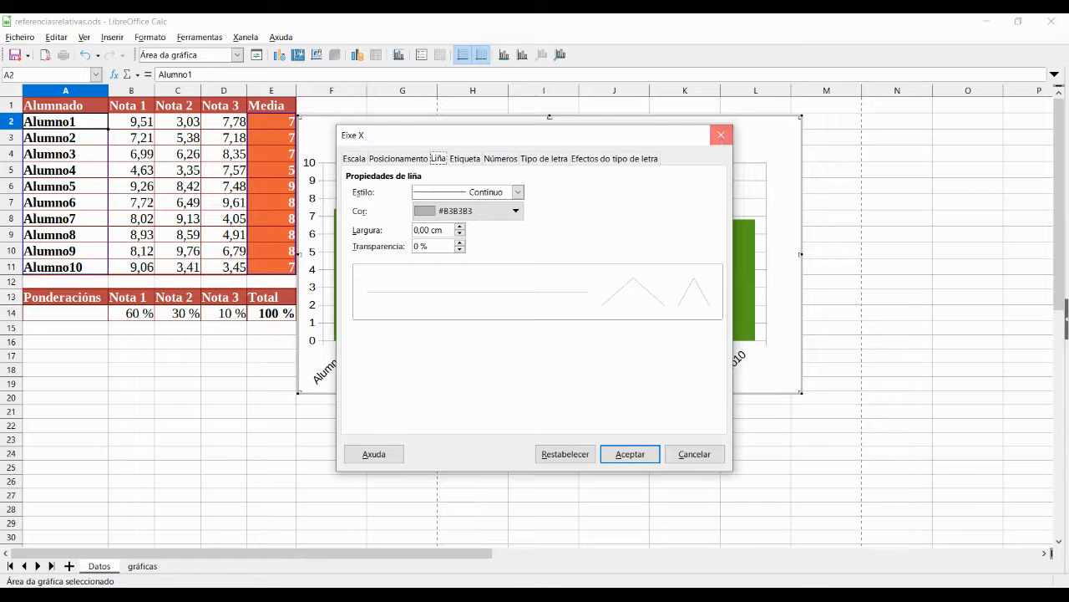
click(721, 134)
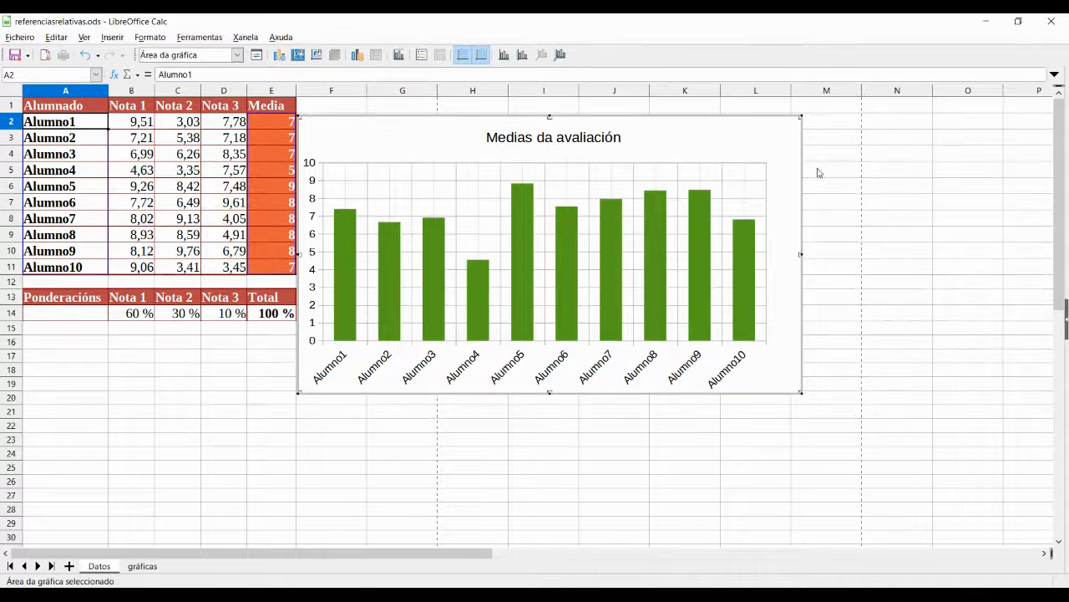
Shrink the bar chart to about 12.29 × 6.91 cm and place it directly below the Ponderacións table, starting at column A
click(819, 172)
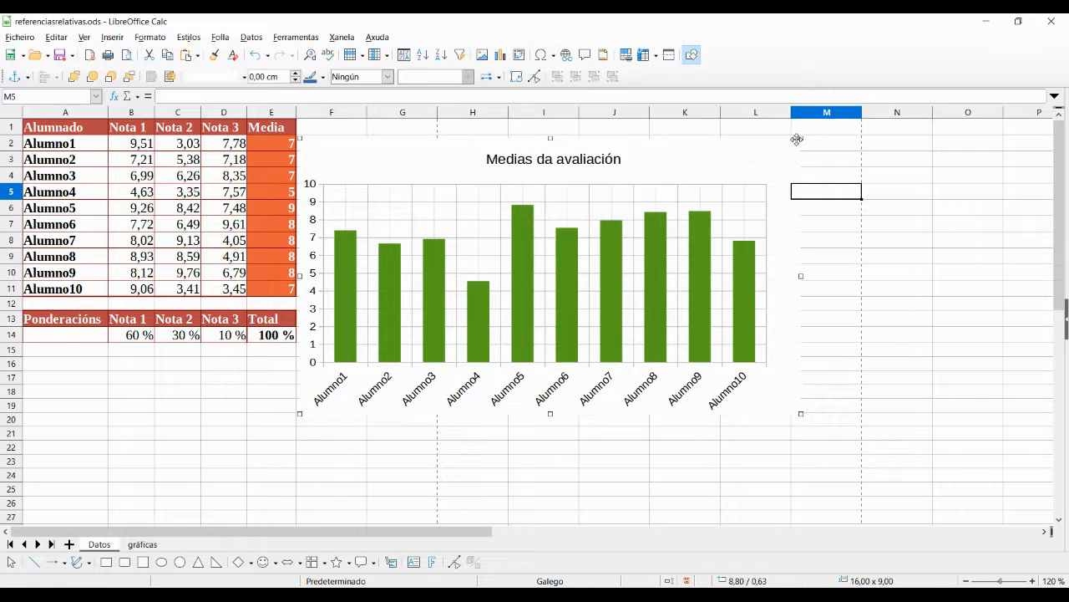
drag(800, 139, 673, 234)
drag(588, 219, 325, 378)
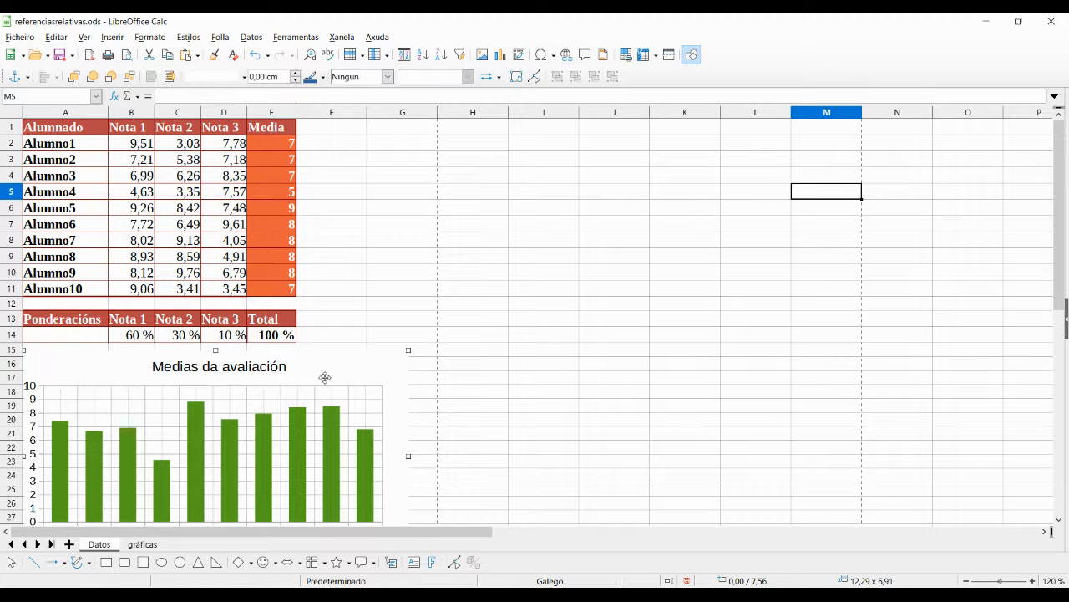
Insert a normal Sector (pie) chart from the grade weights in B13:D14
scroll(495, 301, down, 2)
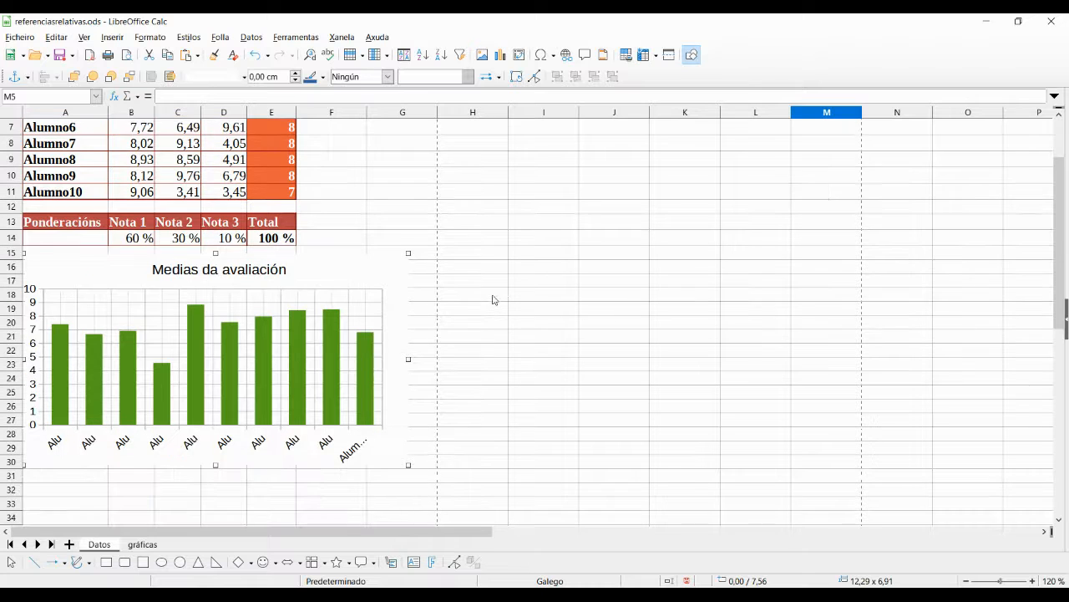
mouse_move(131, 223)
mouse_down()
mouse_move(189, 224)
mouse_move(221, 240)
mouse_up()
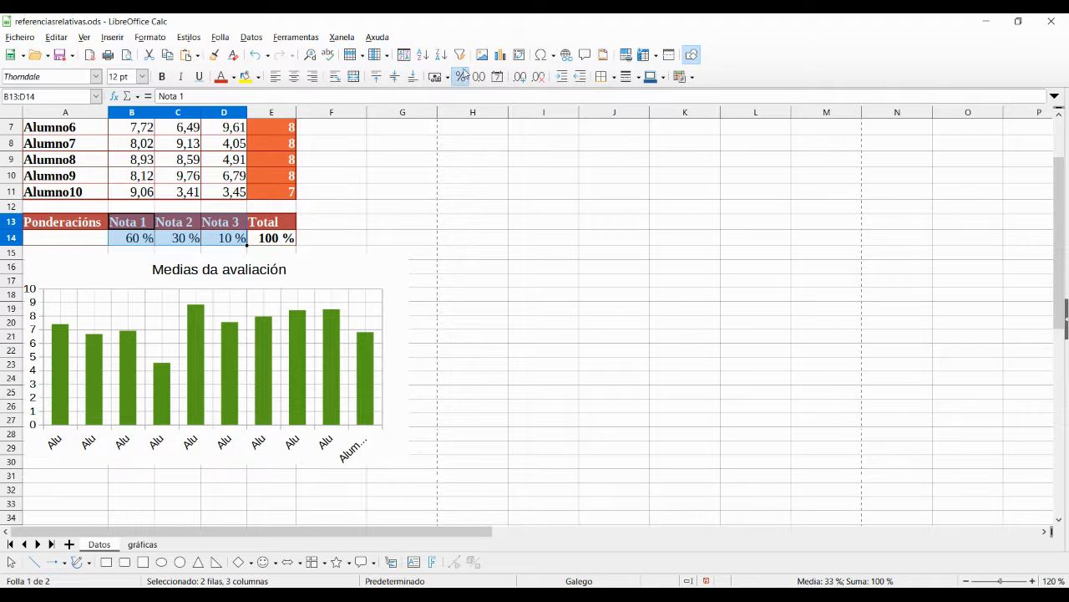
click(499, 56)
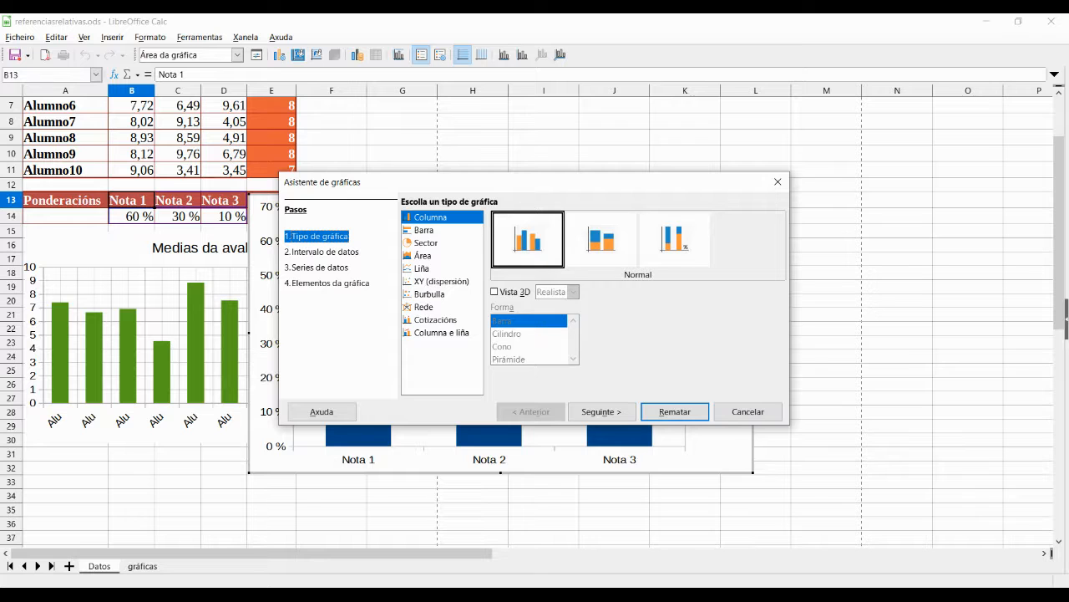
click(427, 243)
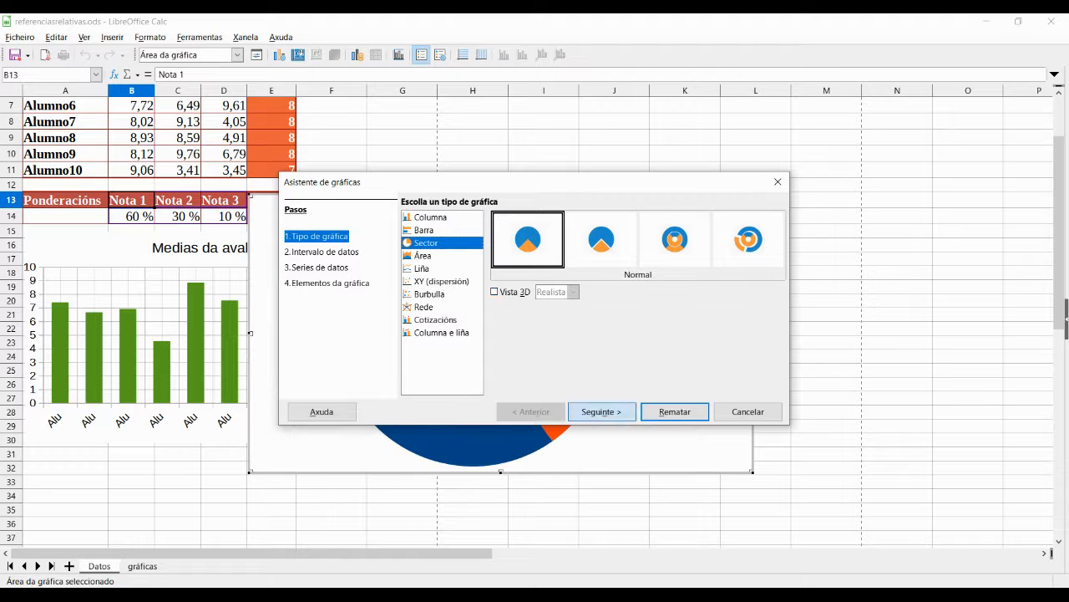
Keep the pie chart's data settings, title it "Ponderacións das notas", place the legend at Inferior and finish the chart
click(602, 411)
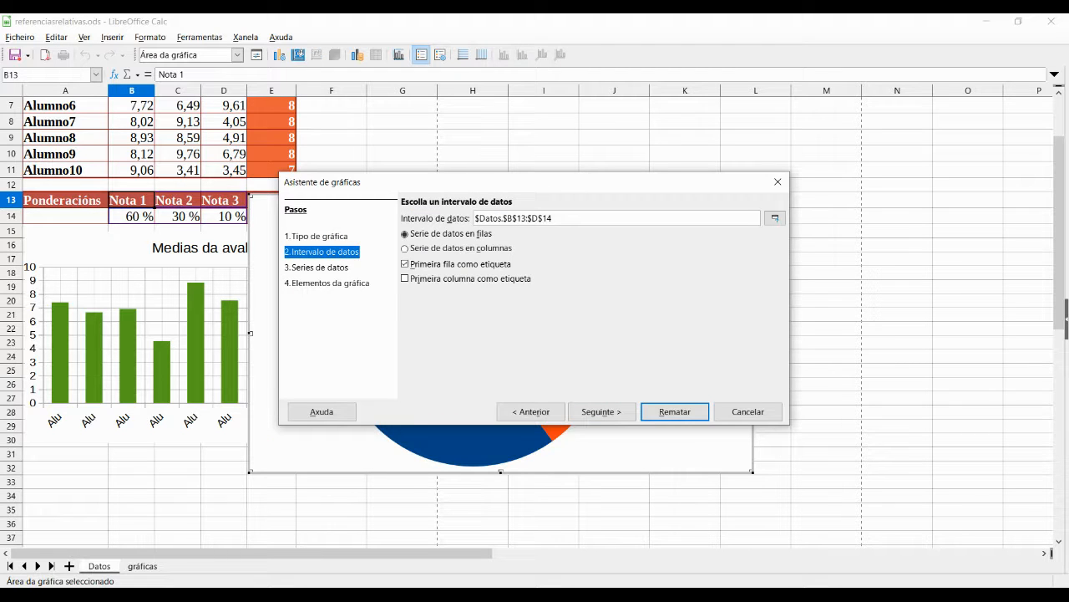
drag(592, 186, 740, 164)
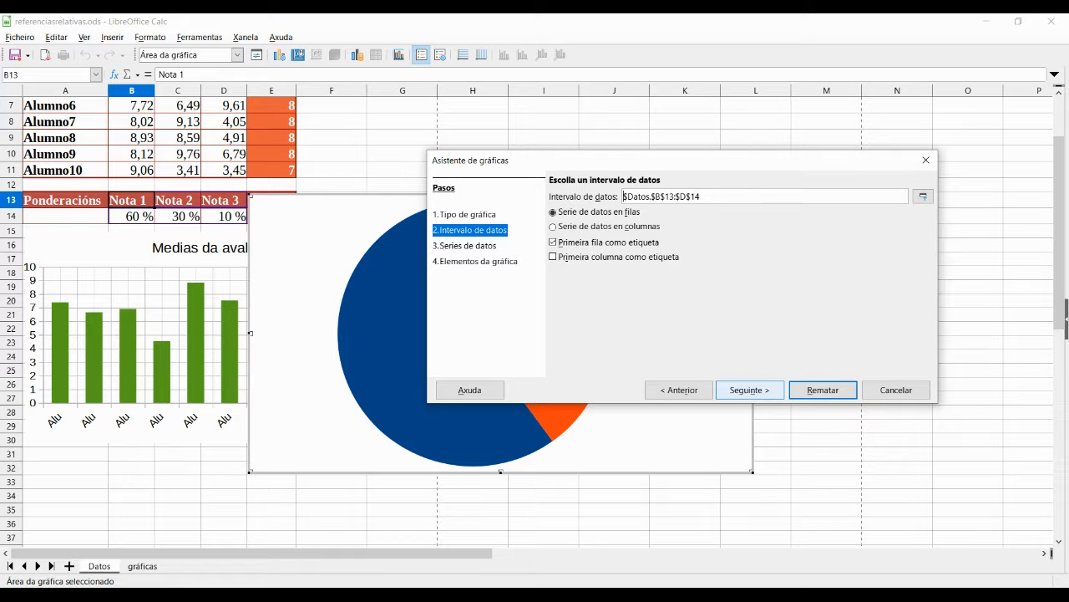
click(749, 389)
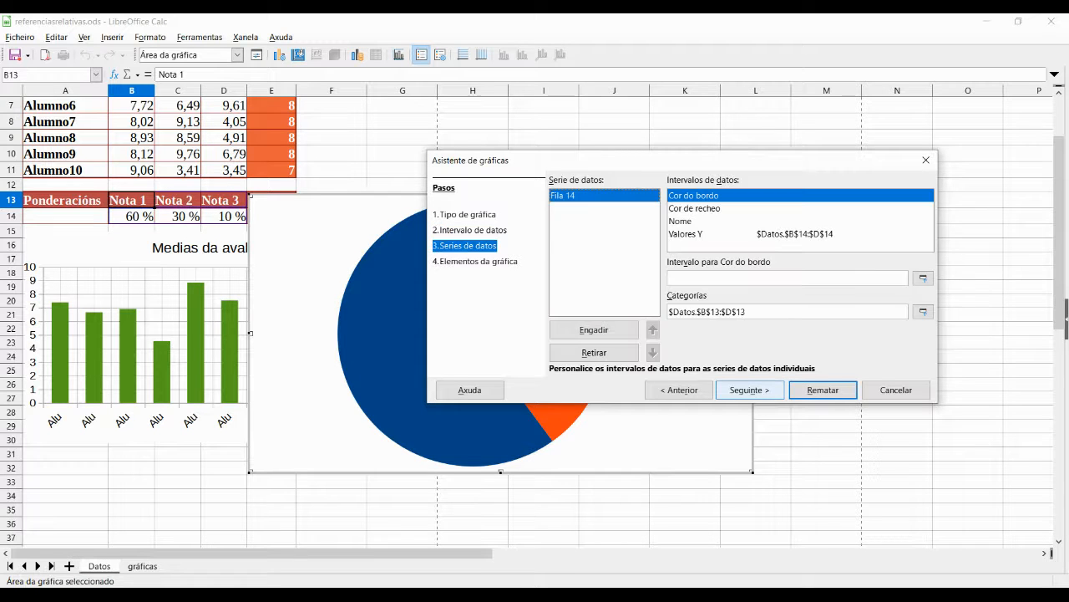
click(749, 389)
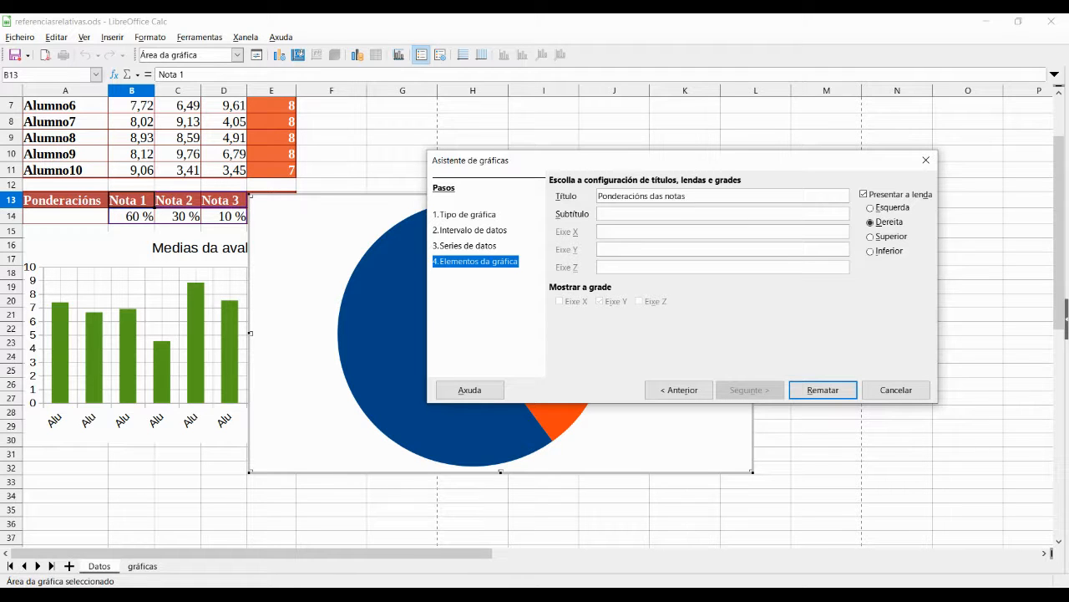
click(872, 250)
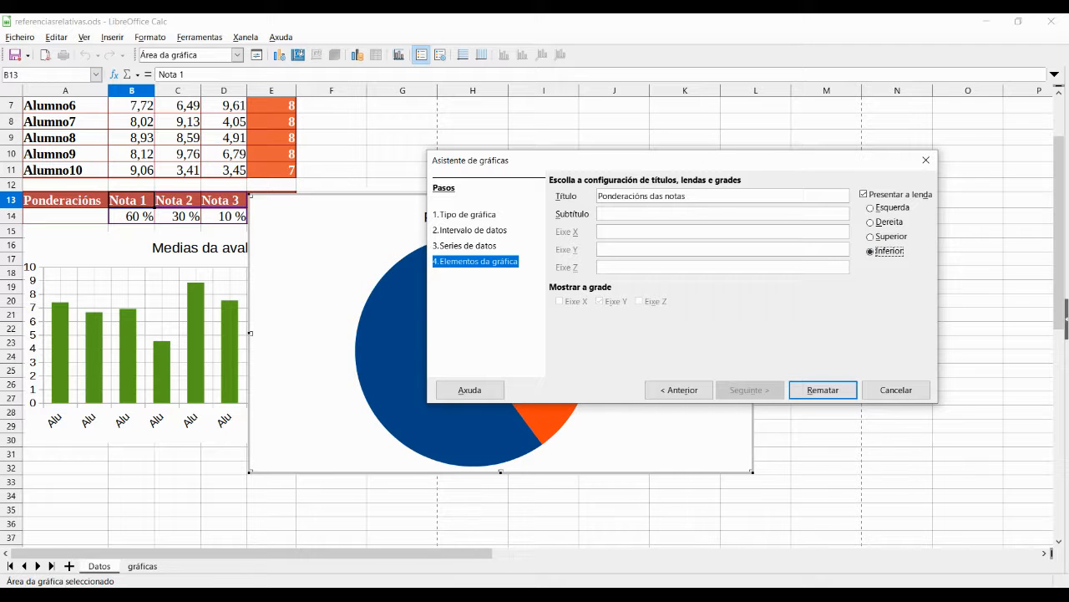
click(823, 390)
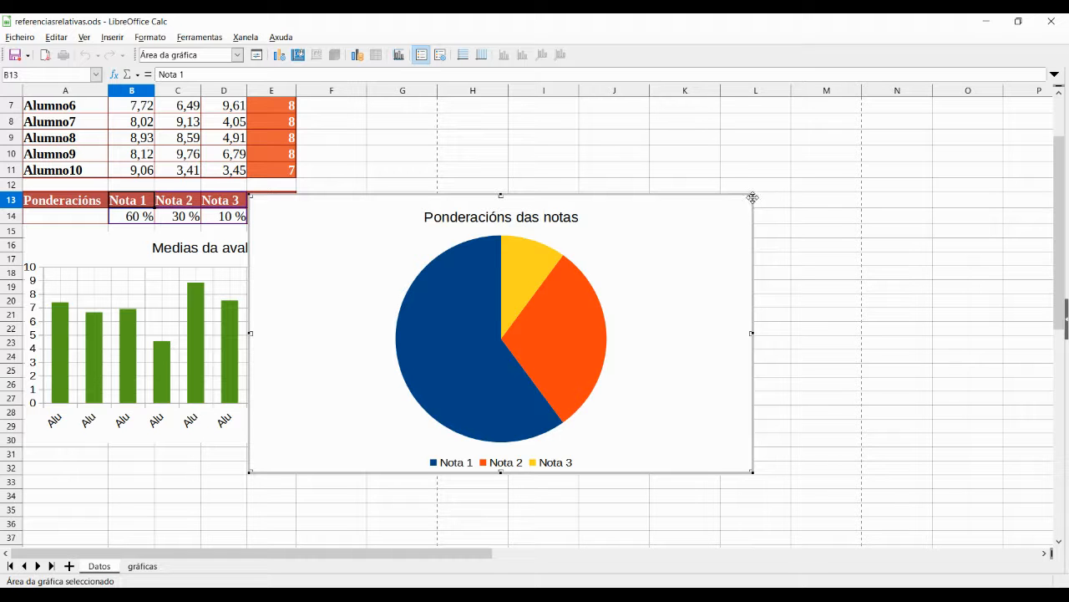
click(771, 177)
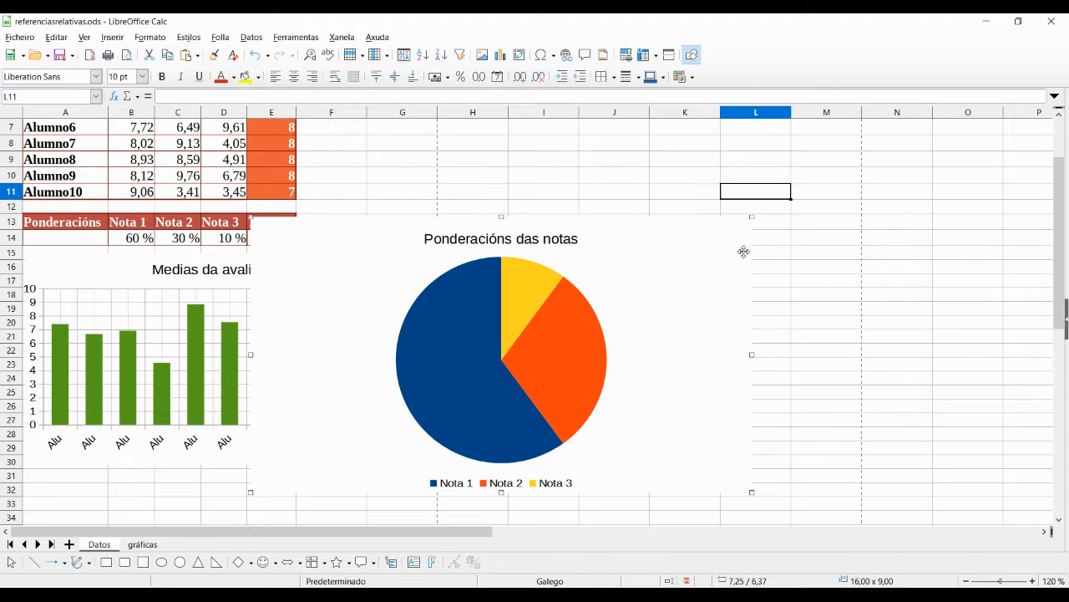
Shrink the pie chart to about 9.40 × 5.29 cm and move it below the bar chart
click(748, 219)
drag(753, 218, 545, 331)
drag(497, 458, 290, 251)
scroll(309, 323, up, 6)
drag(303, 418, 305, 288)
Enlarge the bar chart to about 15.41 × 8.71 cm and move the pie chart down clear of it
click(370, 164)
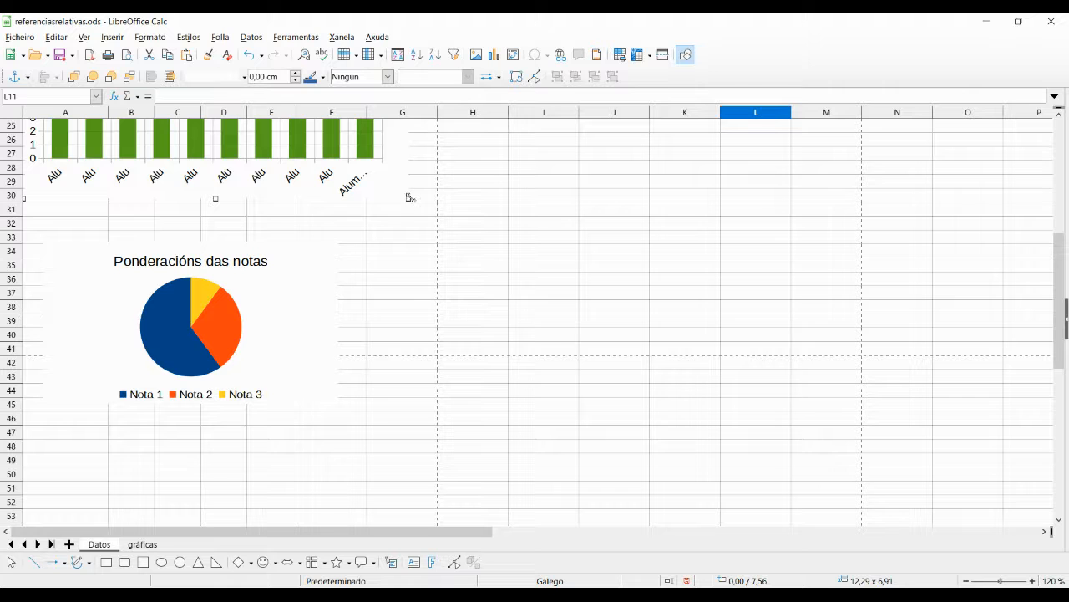
drag(409, 198, 502, 251)
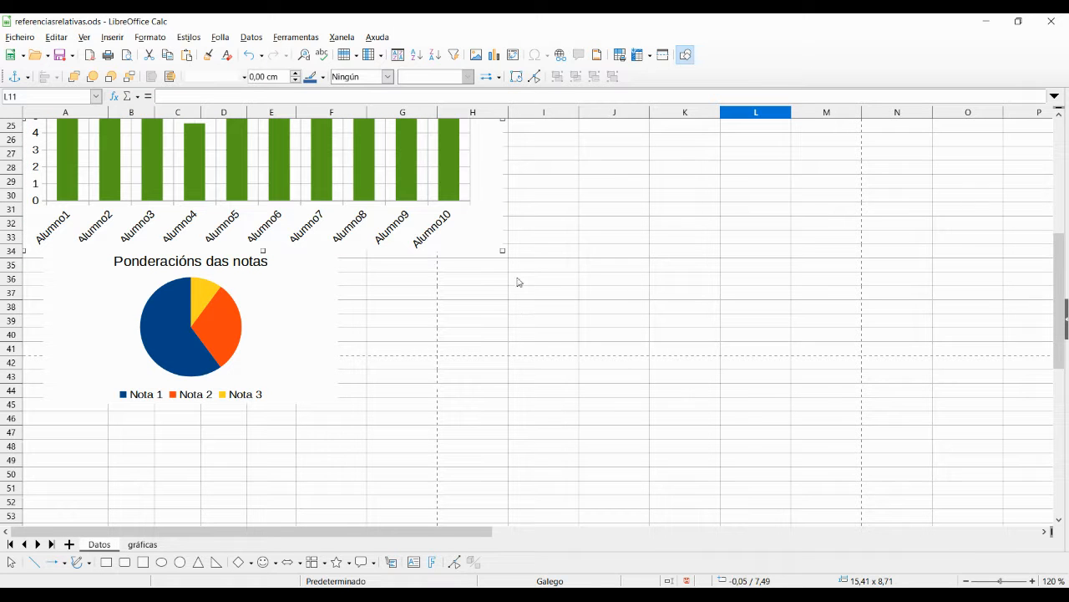
drag(310, 337, 323, 372)
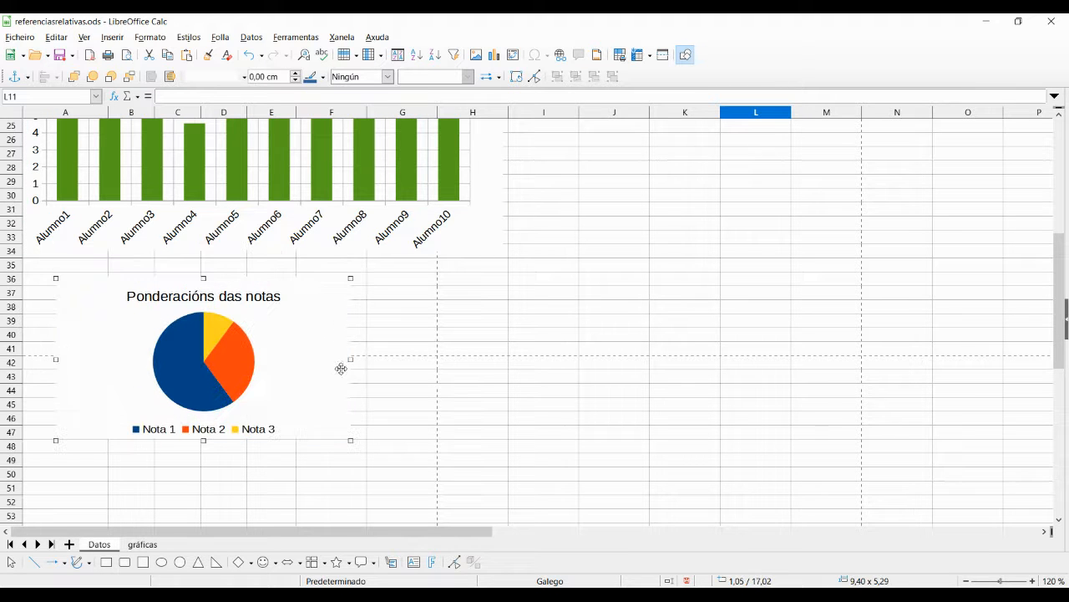
Select the bar chart together with the pie chart, cut both from the Datos sheet and open the gráficas sheet
shift+click(443, 227)
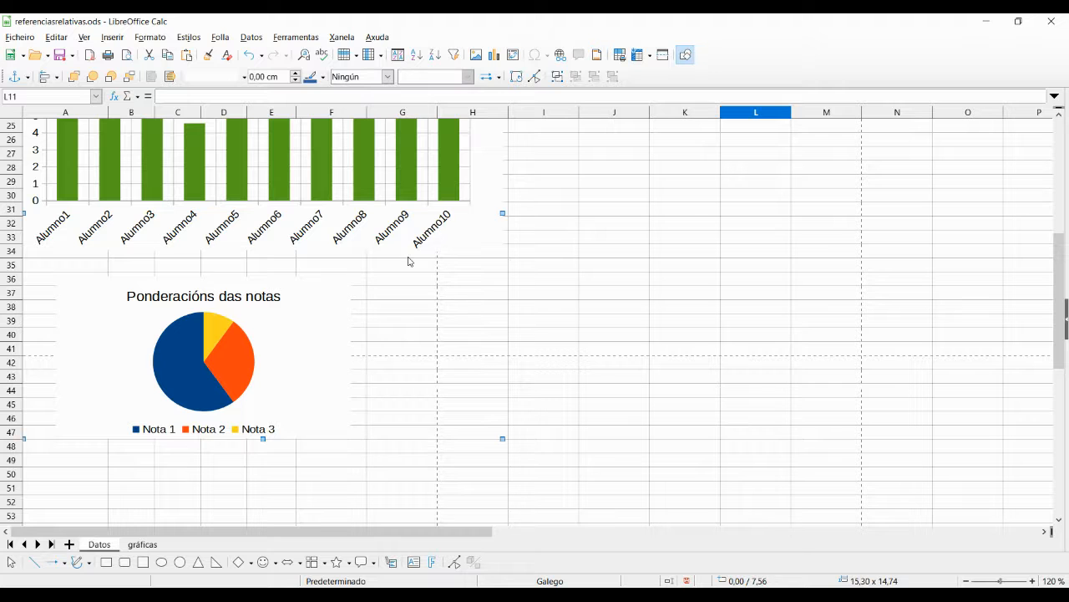
key(ctrl+x)
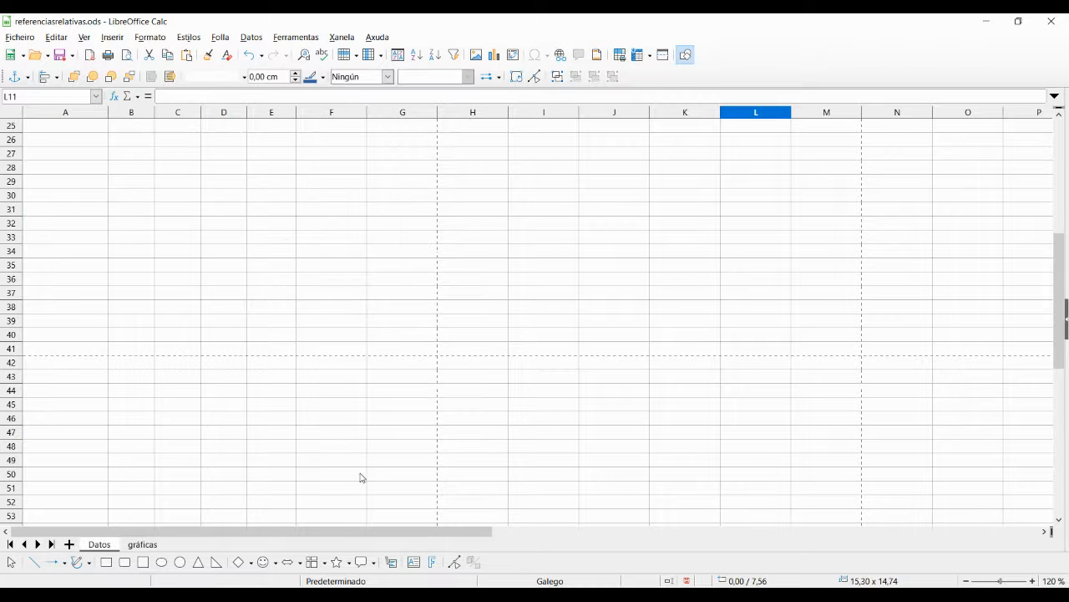
click(143, 545)
Delete the old bar chart and the old "Ponderacións aplicadas" pie chart from the gráficas sheet
click(243, 402)
click(332, 244)
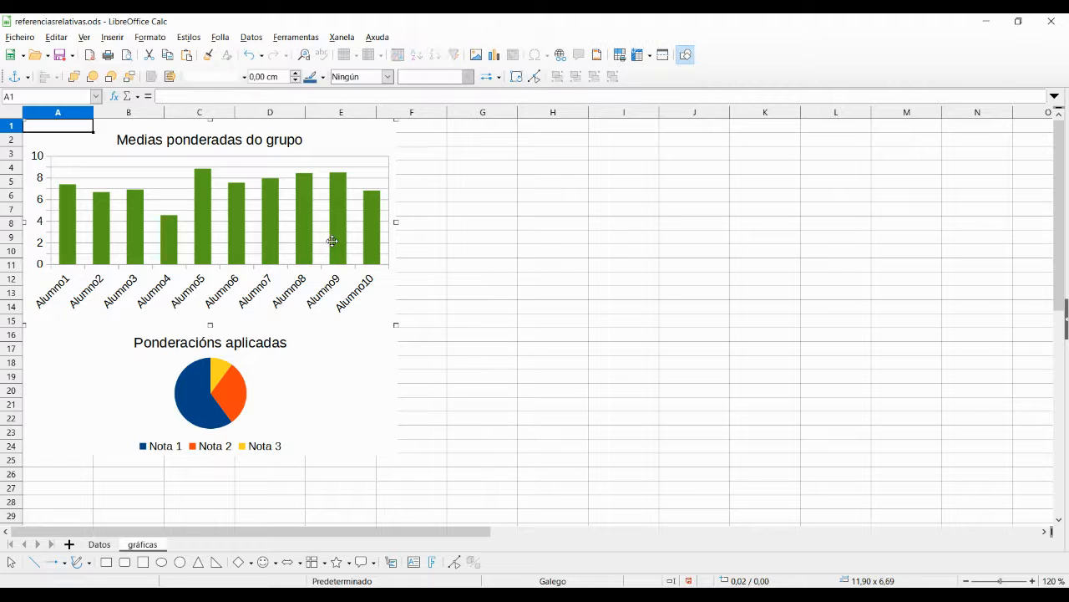
key(Delete)
click(307, 403)
key(Delete)
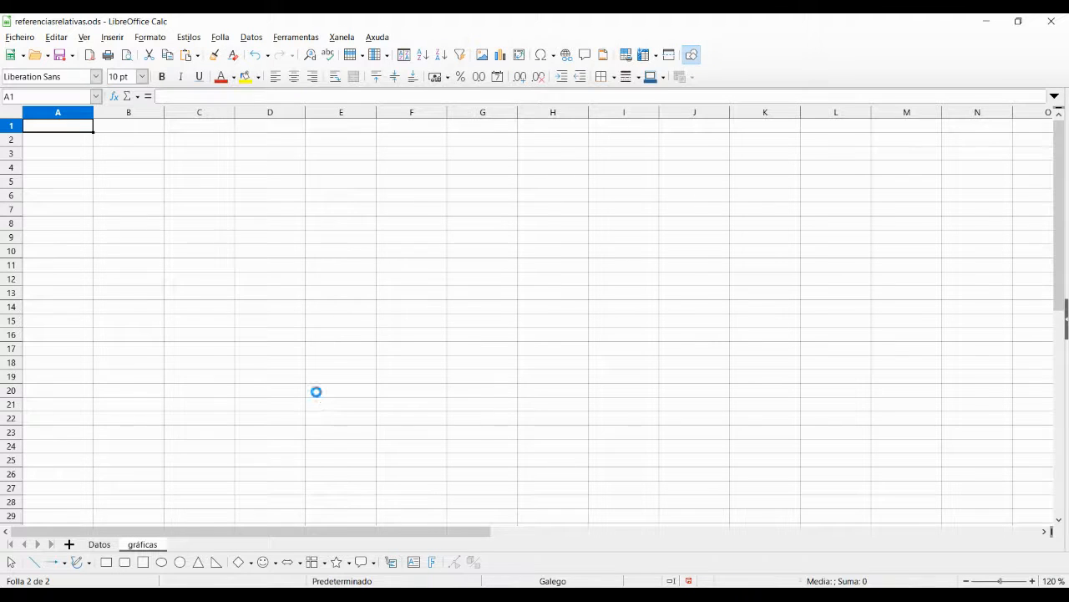
Paste the two cut charts at cell A1 of the gráficas sheet and deselect them
key(ctrl+v)
scroll(317, 395, down, 1)
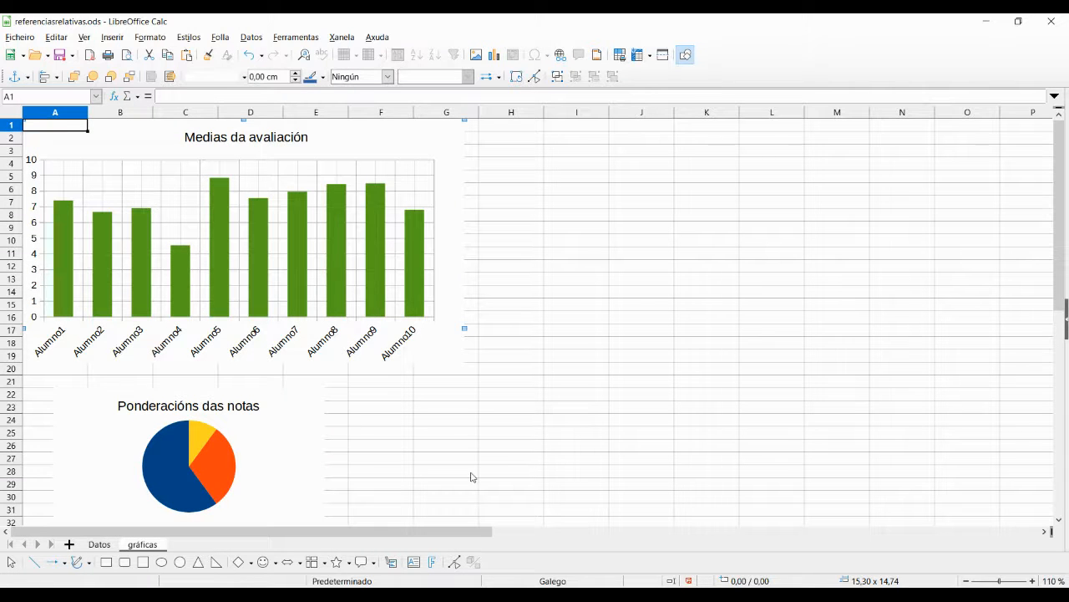
click(473, 473)
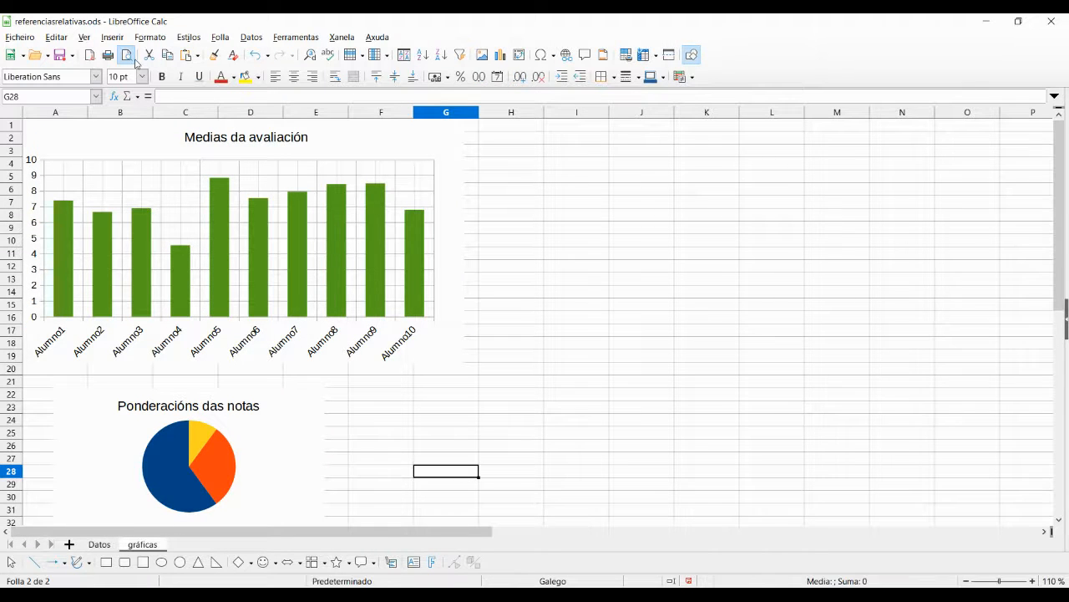
Reduce the print scaling of the gráficas sheet in print preview until the bar chart fits the page width, then close the preview
click(127, 55)
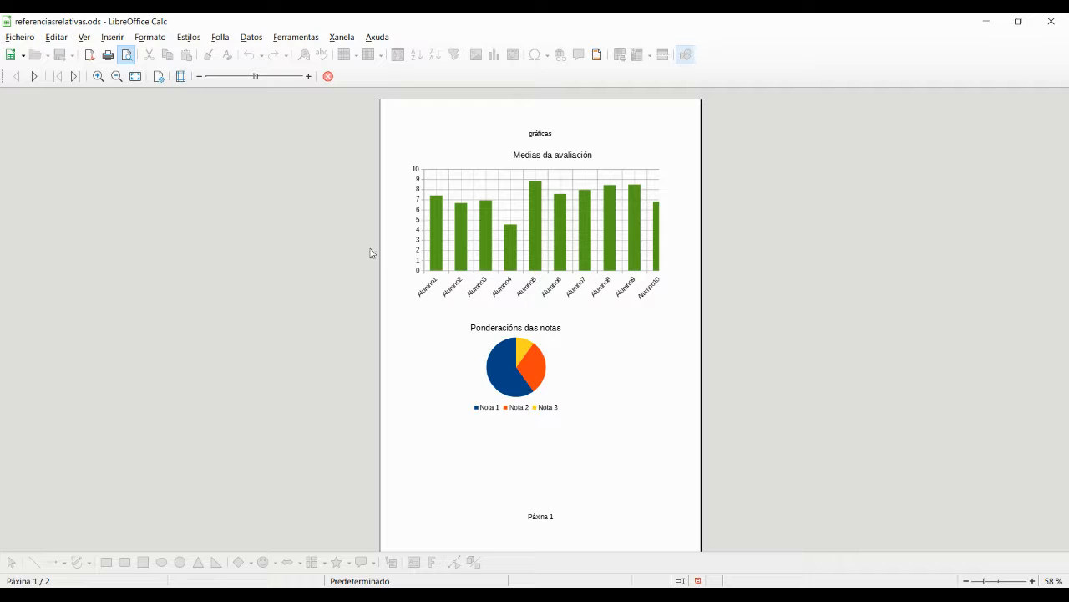
click(202, 78)
click(202, 77)
click(203, 78)
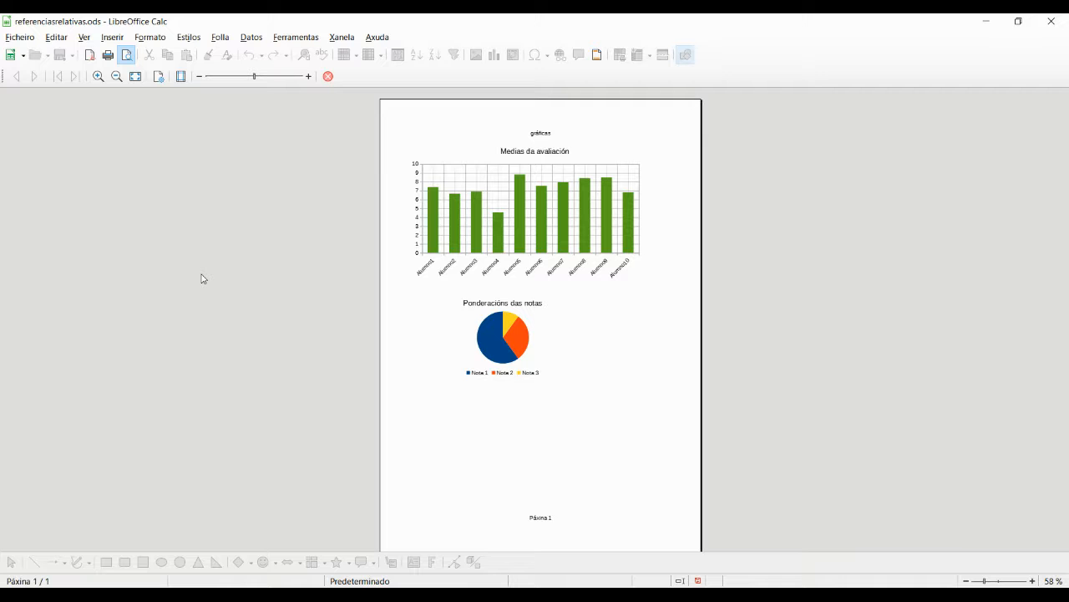
click(327, 76)
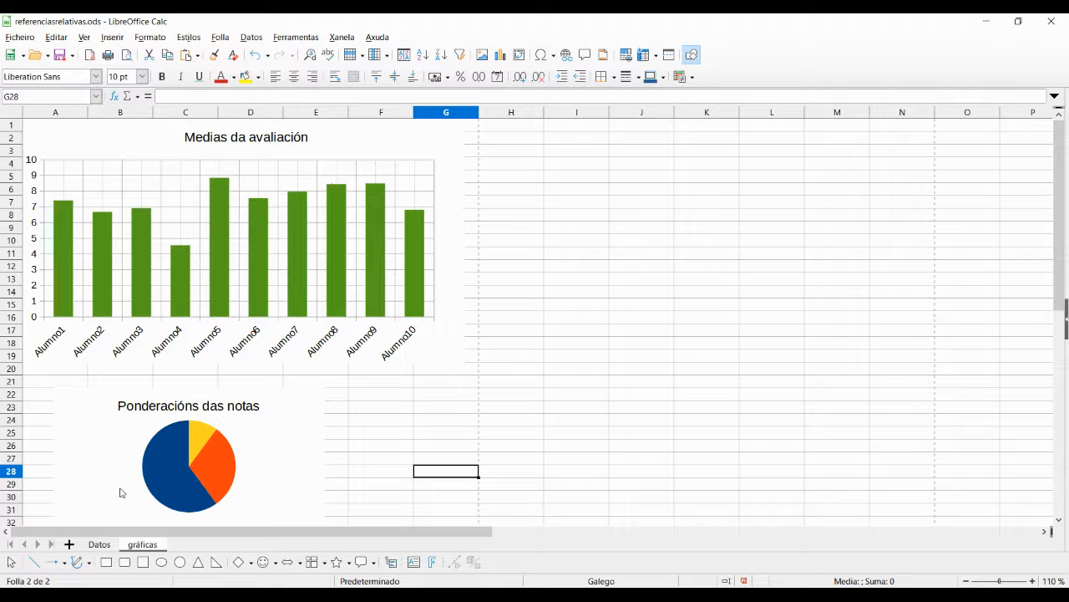
Review the grade and weight tables on the Datos sheet and return to the gráficas sheet
click(99, 544)
scroll(204, 460, up, 4)
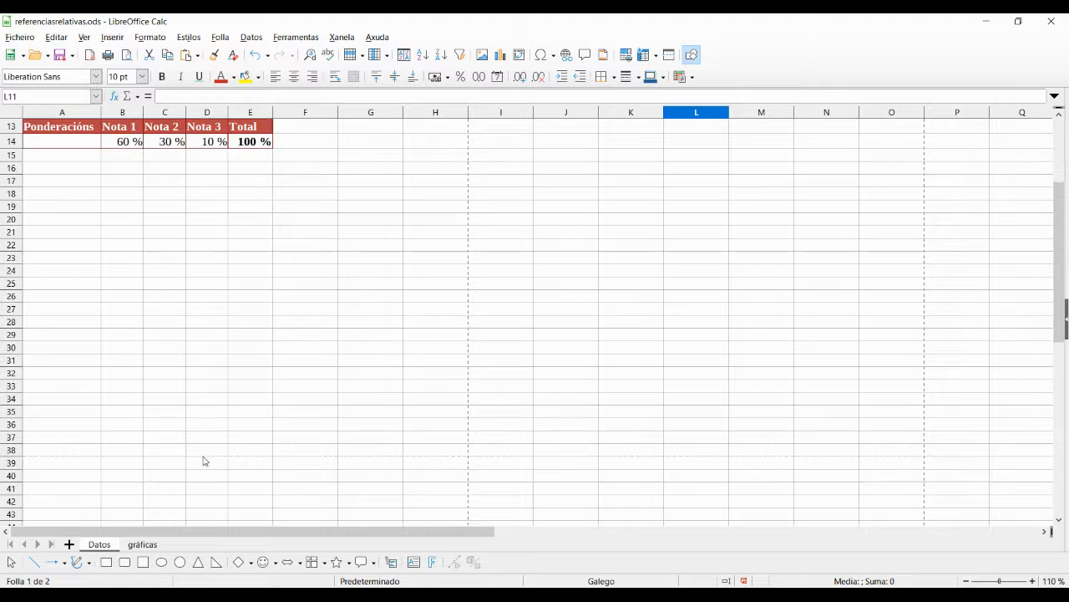
scroll(203, 461, up, 4)
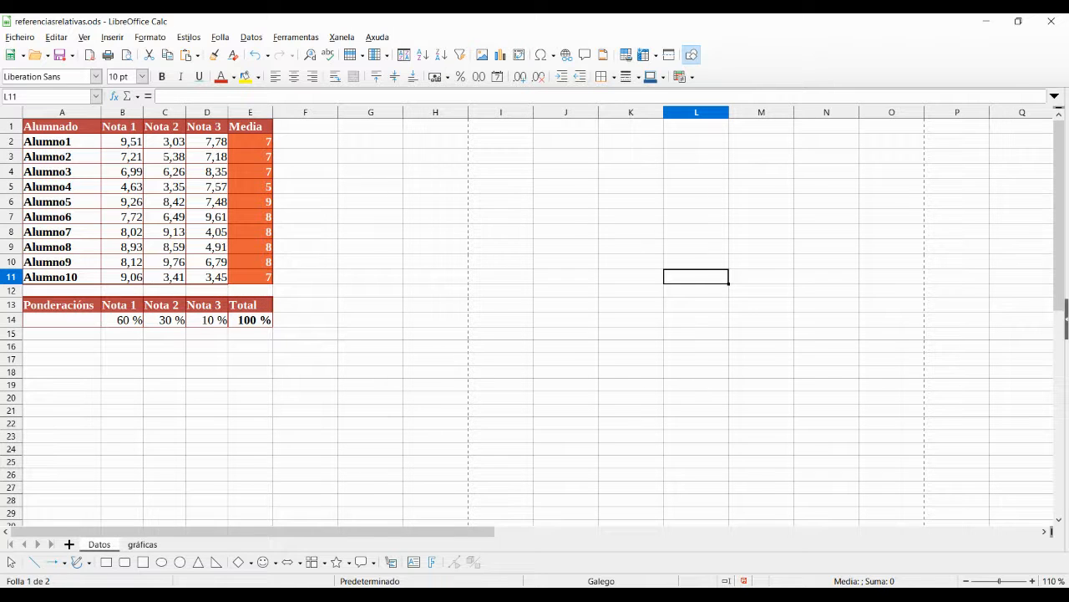
click(140, 547)
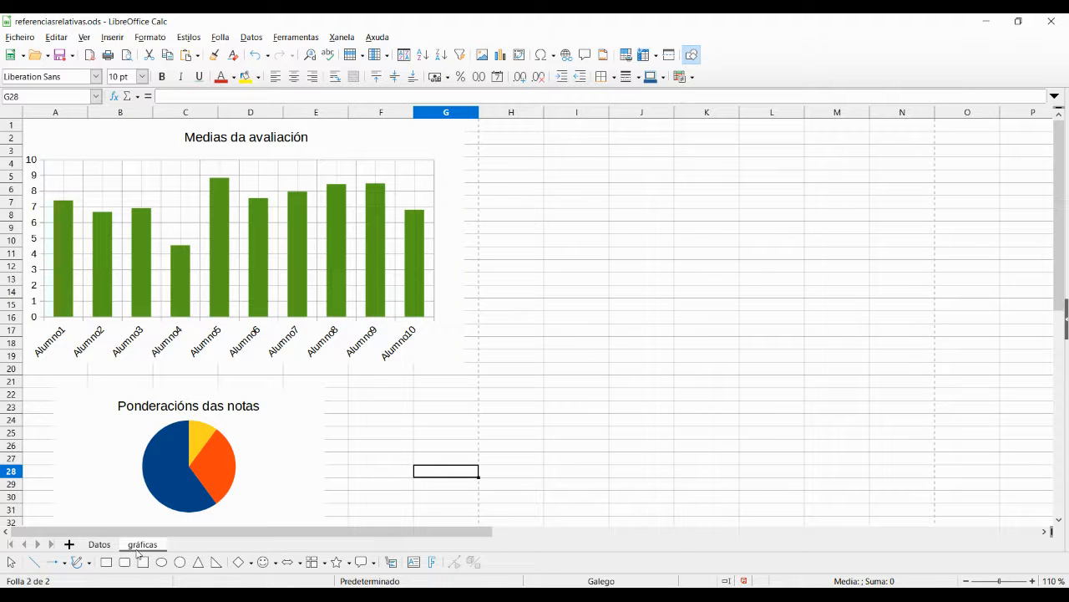